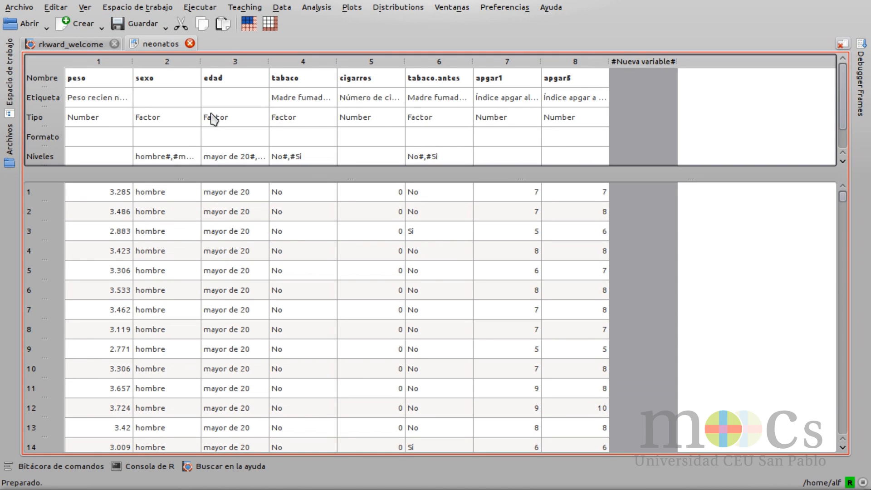
Step: Start a descriptive statistics analysis (Estadísticos) with peso from the neonatos data set as the variable
click(251, 13)
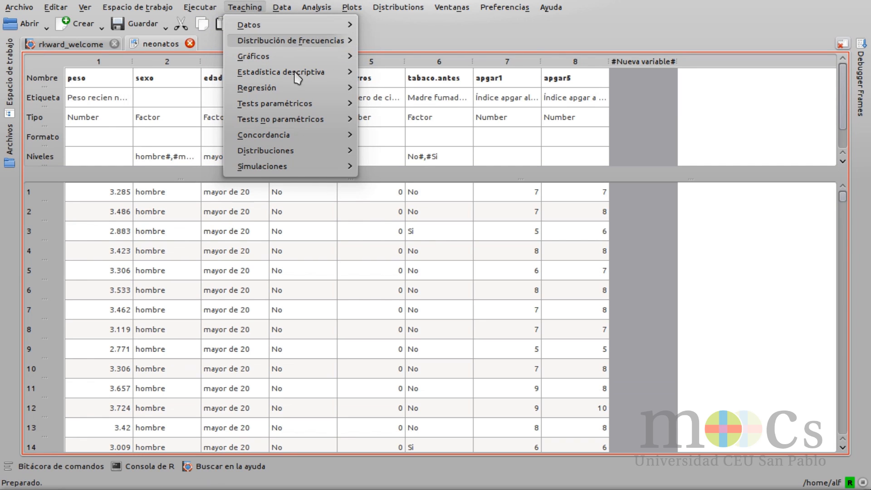
mouse_move(307, 80)
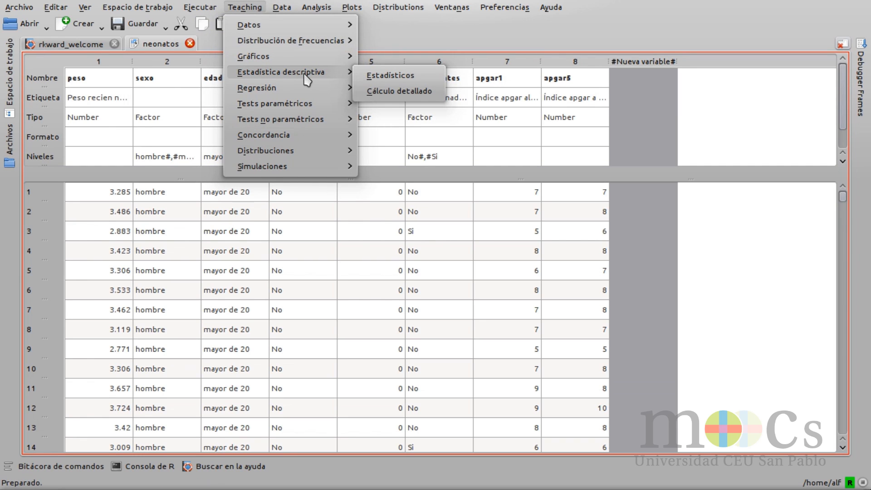
click(424, 77)
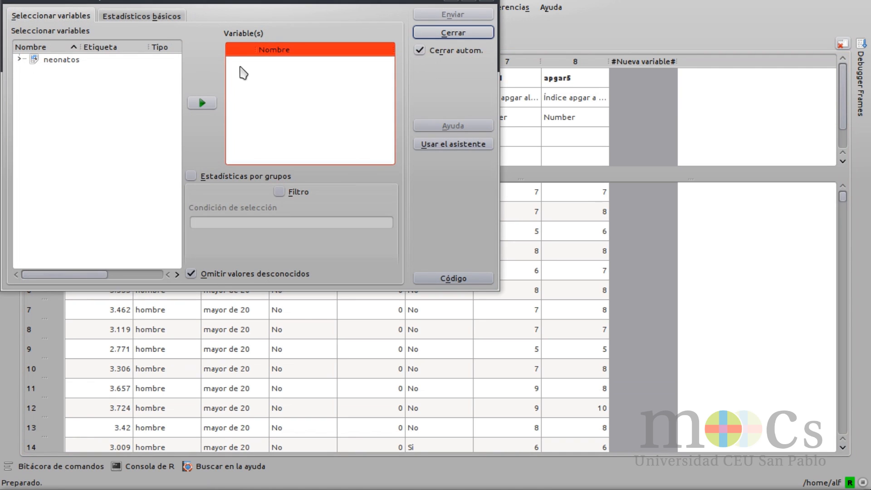
click(19, 59)
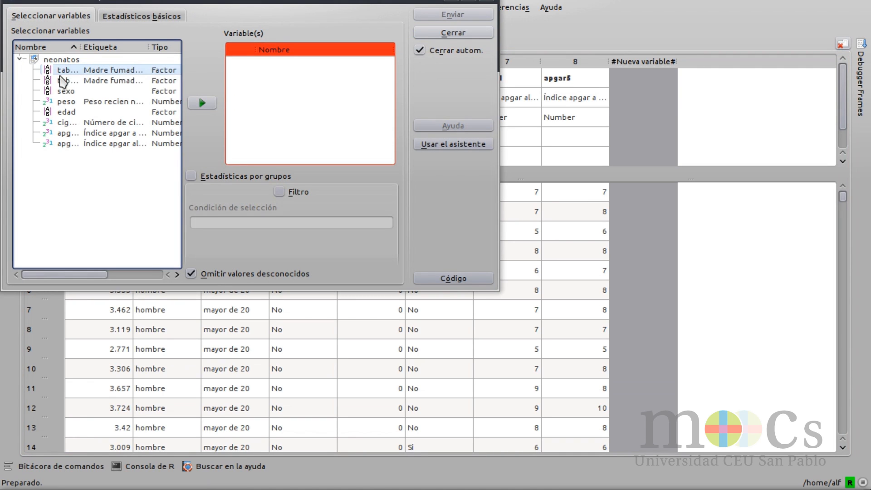
click(93, 102)
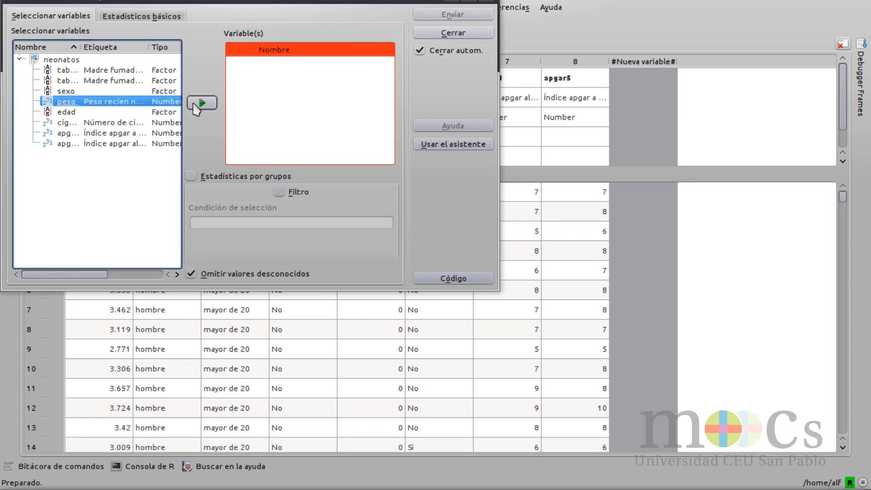
click(199, 104)
Step: Choose Media and Mediana as the statistics for peso and run the analysis
click(176, 21)
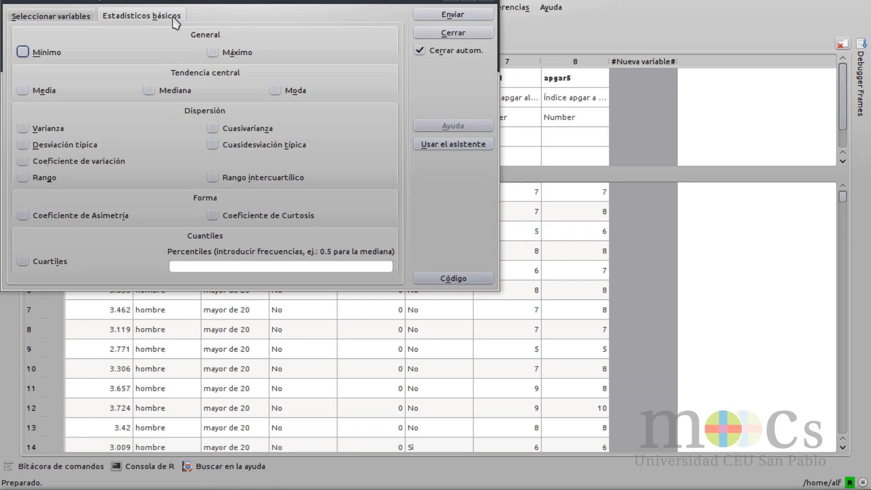
click(23, 90)
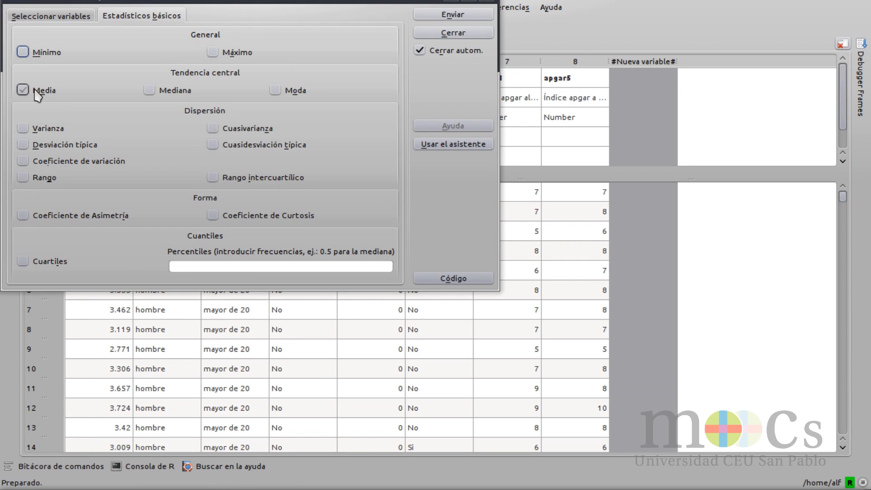
click(151, 93)
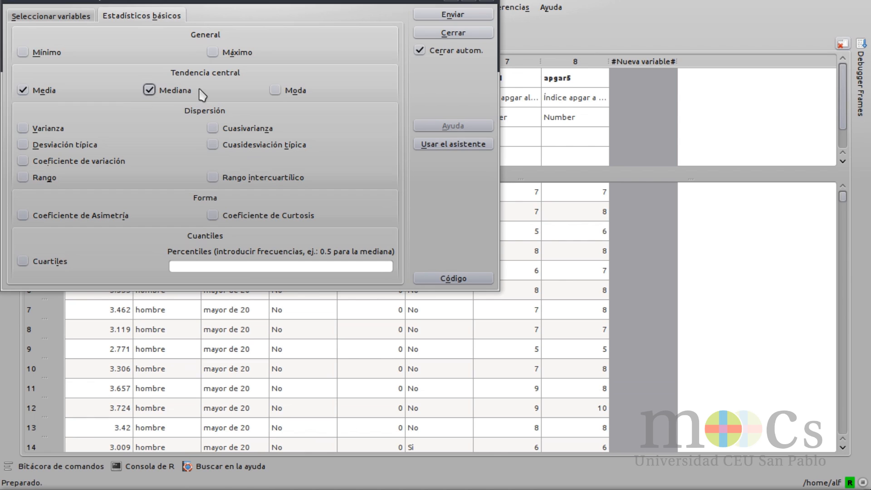
click(482, 16)
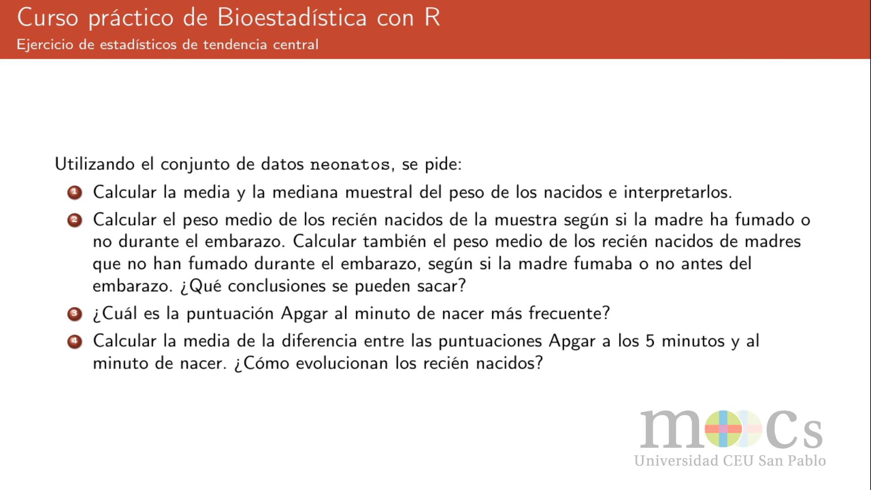
Step: Return to RKWard from the exercise slide and start a new descriptive statistics analysis with peso as the variable
key(alt+Tab)
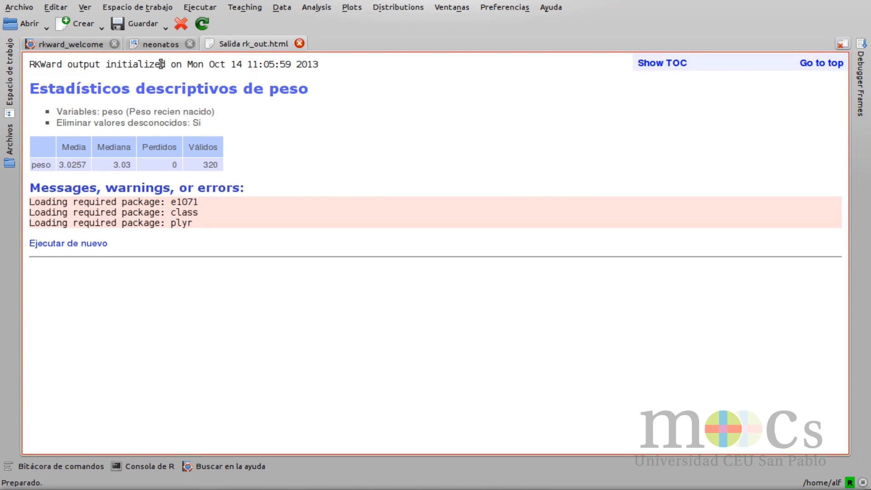
click(236, 8)
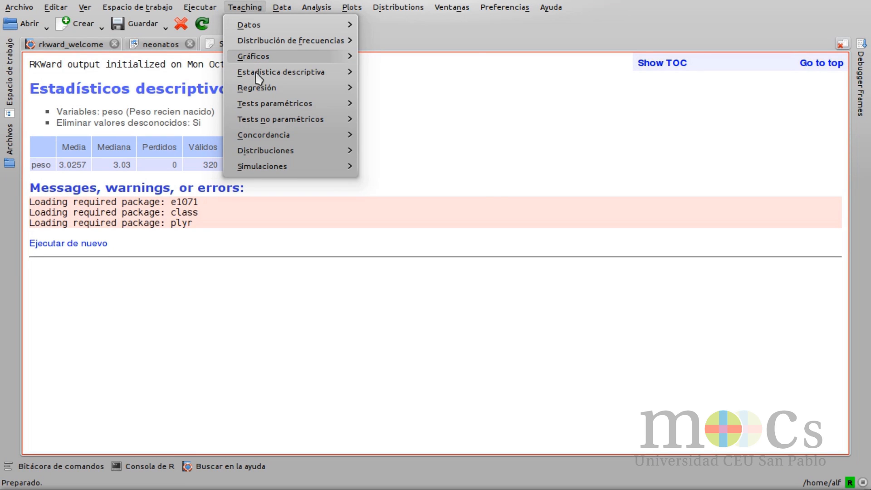
mouse_move(257, 77)
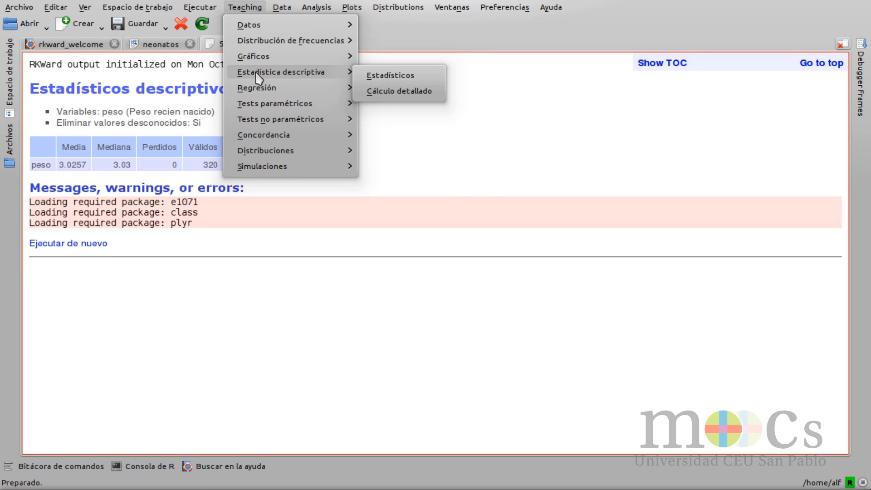
click(377, 76)
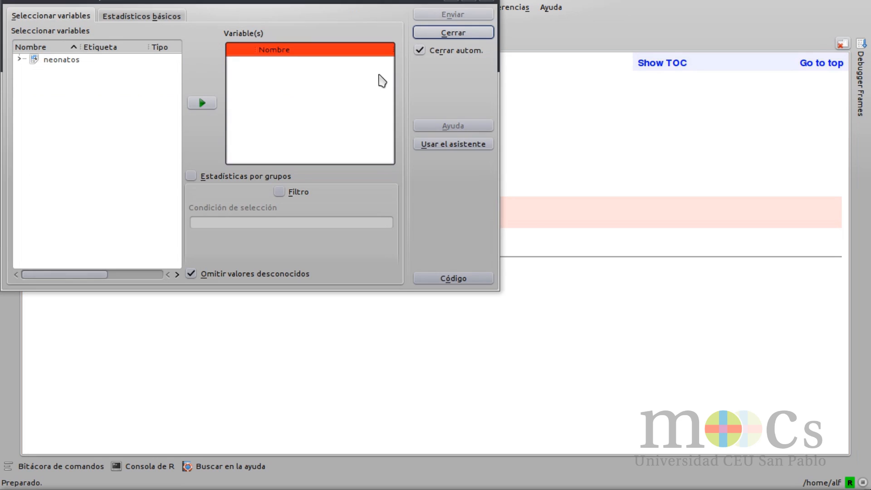
click(19, 59)
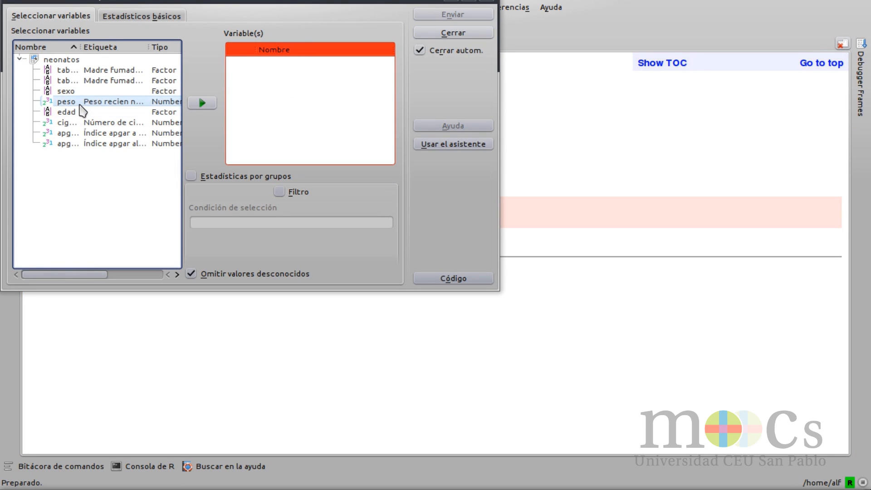
click(66, 101)
click(198, 104)
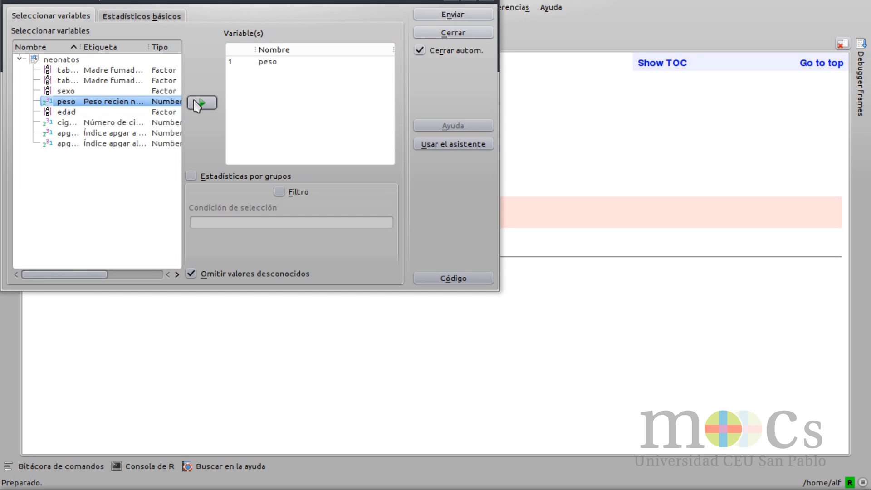
Step: Enable statistics by groups and set tabaco as the grouping variable
click(191, 176)
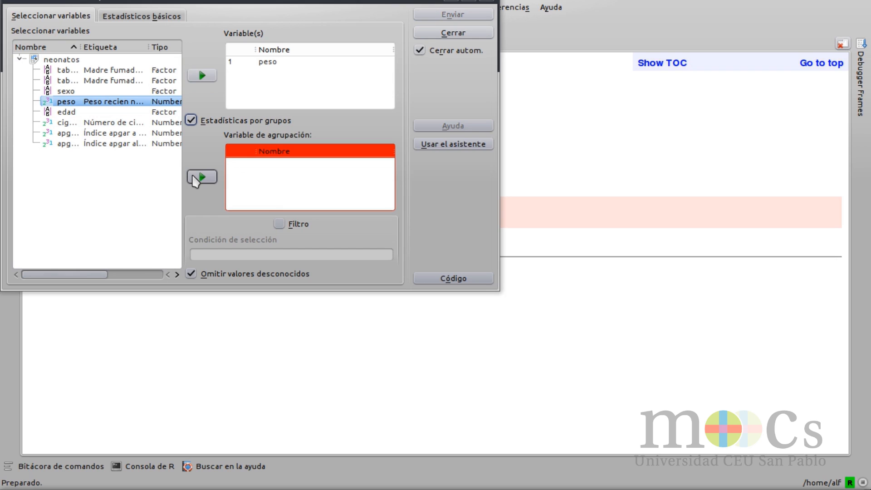
click(86, 102)
click(85, 79)
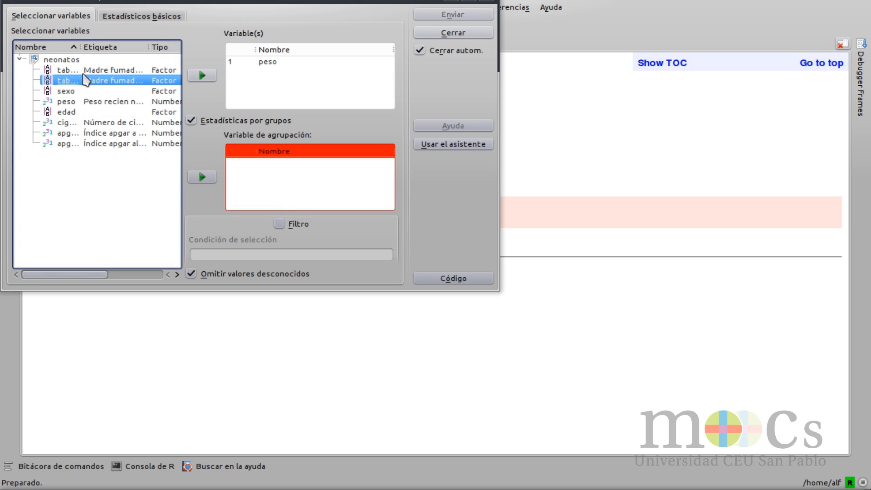
drag(80, 47, 109, 46)
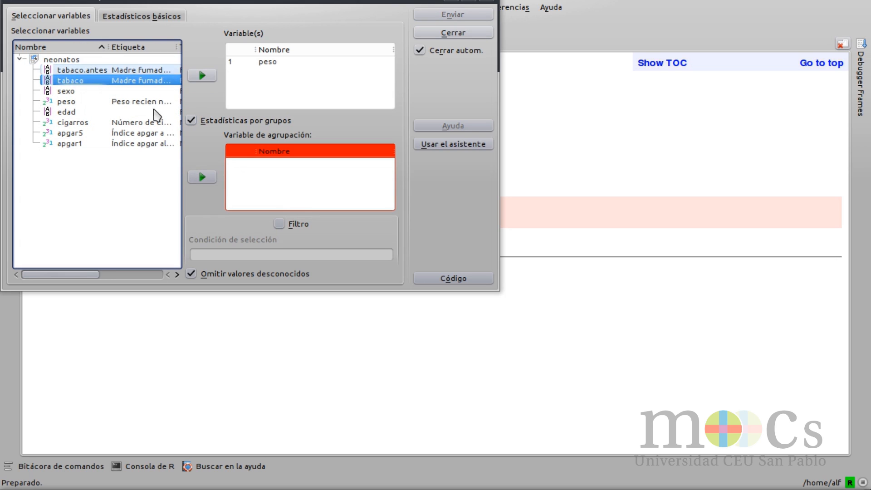
click(208, 177)
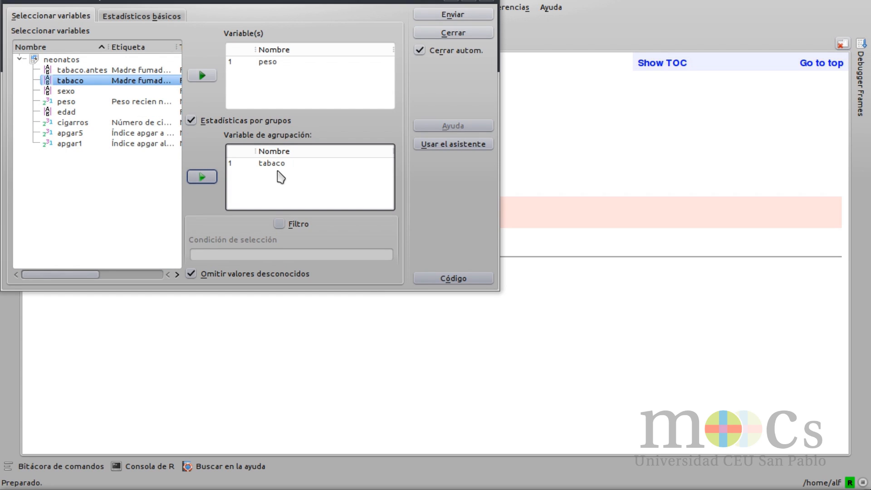
Step: Choose Media as the only statistic and run the grouped analysis of peso
click(139, 18)
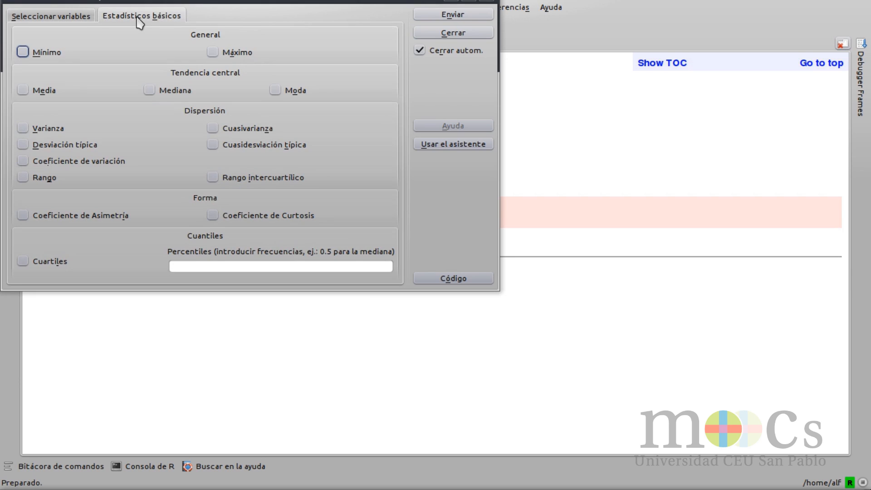
click(22, 91)
click(452, 18)
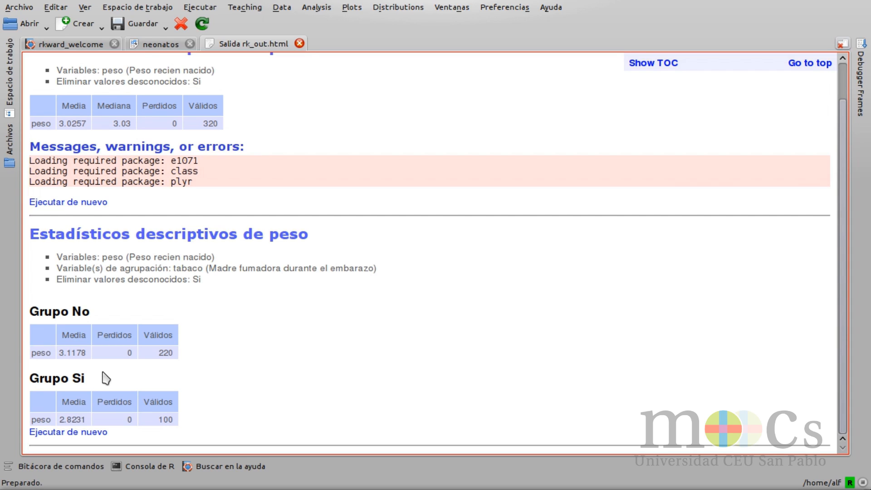
Step: Reopen the last grouped peso analysis for another run and replace its grouping variable tabaco with tabaco.antes
click(52, 432)
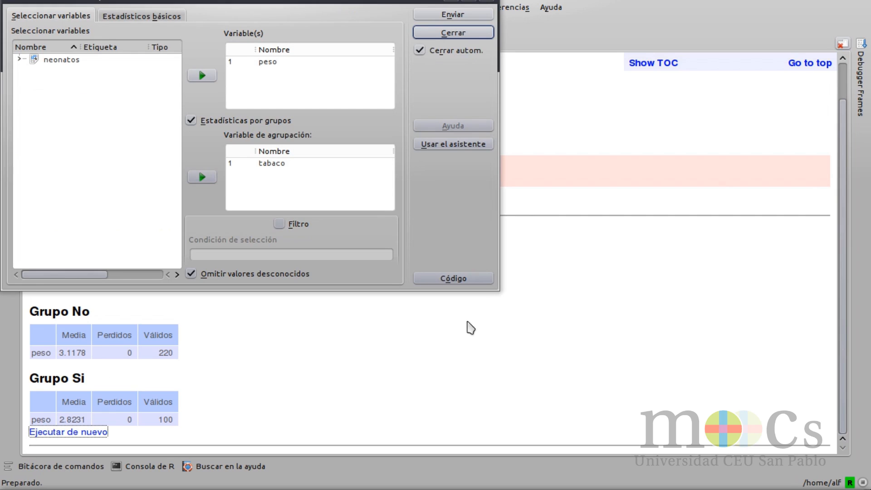
click(285, 164)
click(202, 176)
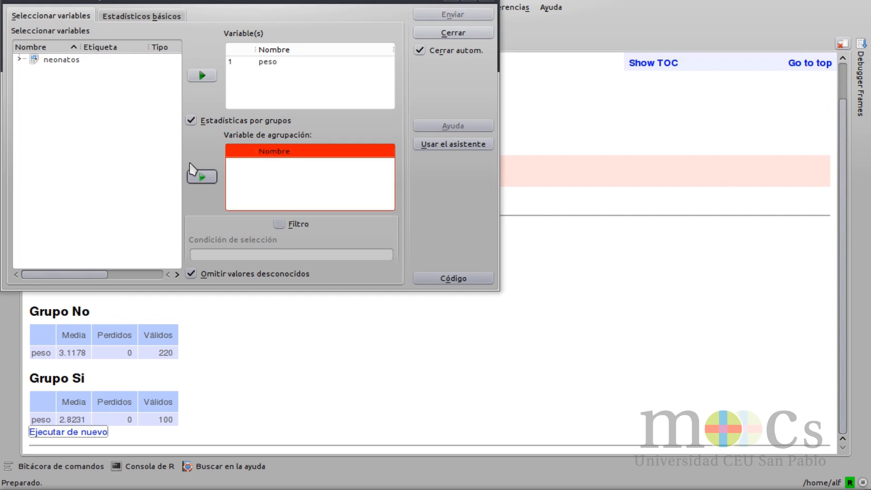
click(18, 59)
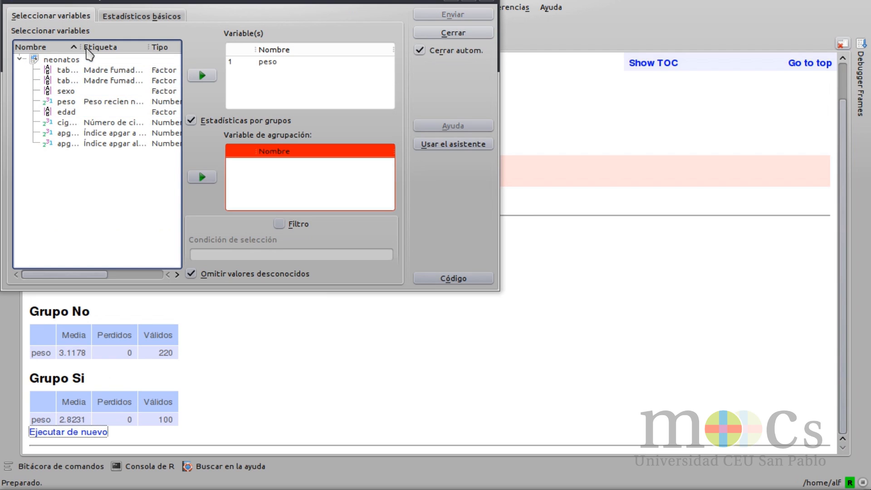
drag(80, 47, 115, 48)
click(100, 70)
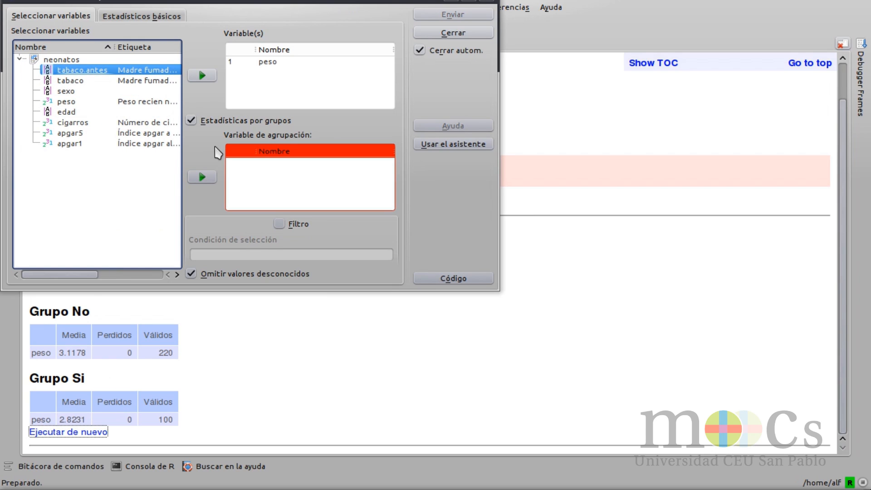
click(202, 177)
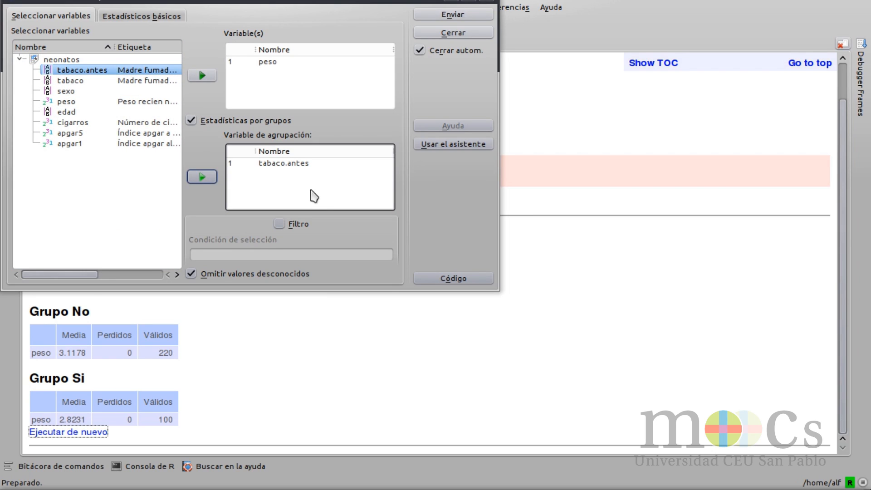
Step: Filter the cases with the condition tabaco=="No" and run the analysis with Media as the statistic
click(279, 224)
click(265, 254)
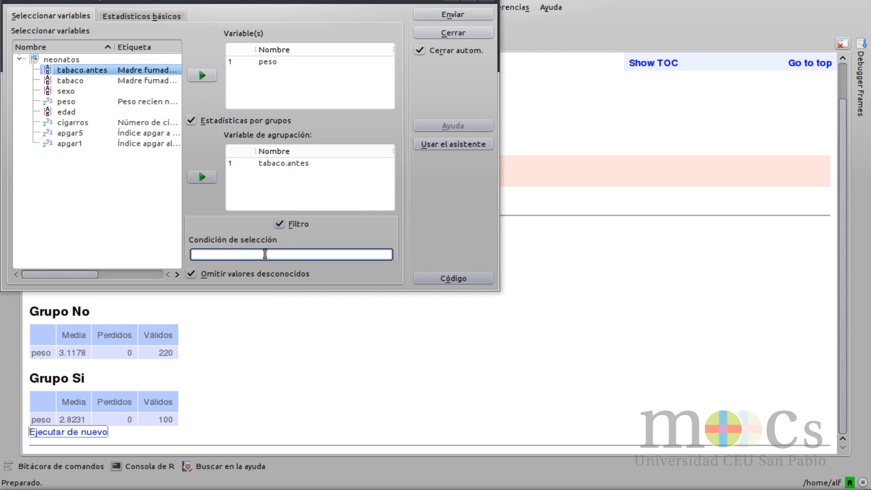
text(tabaco)
key(BackSpace)
key(BackSpace)
key(BackSpace)
text(aco=="No")
click(164, 18)
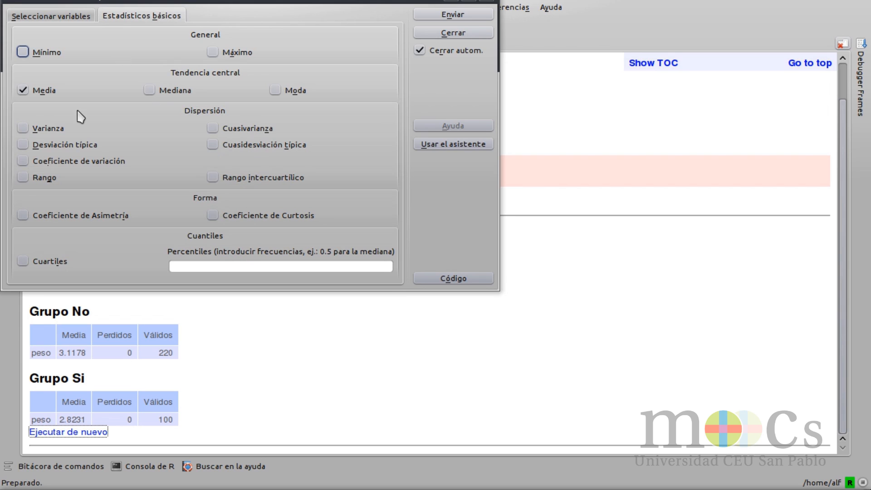
click(419, 15)
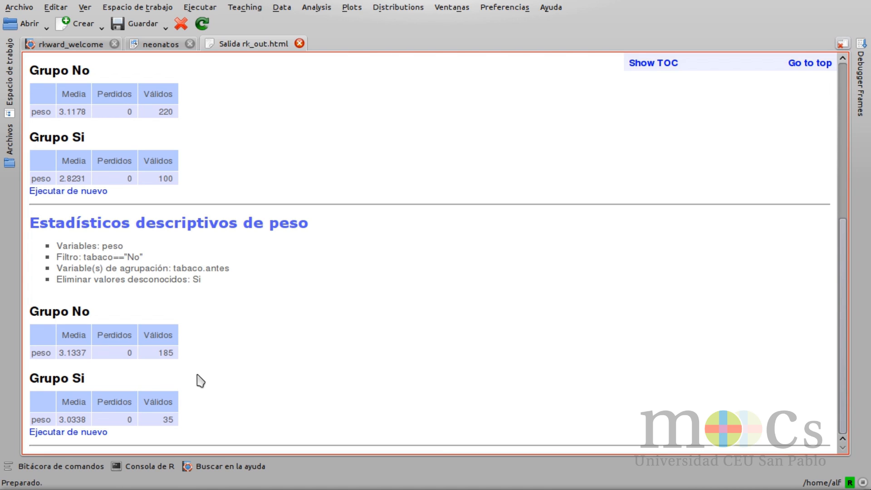
Step: Check the exercise statement, start a new descriptive statistics analysis and add apgar1 from neonatos as its variable
key(alt+Tab)
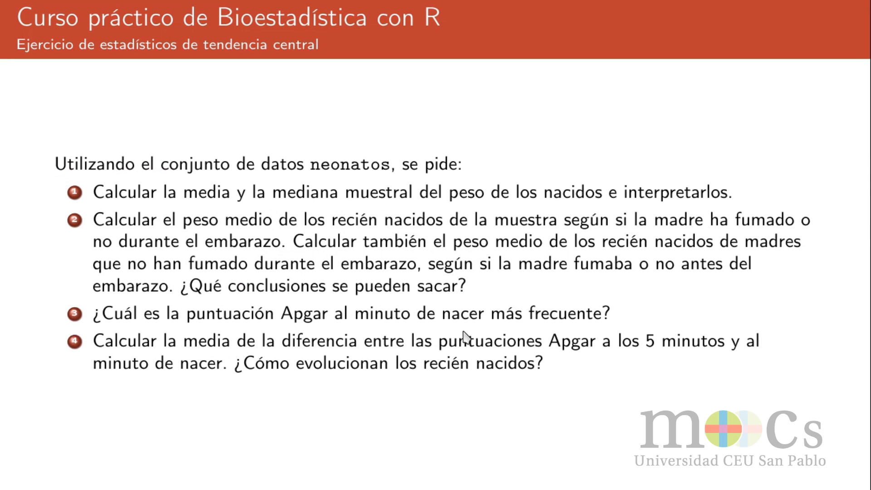
key(alt+Tab)
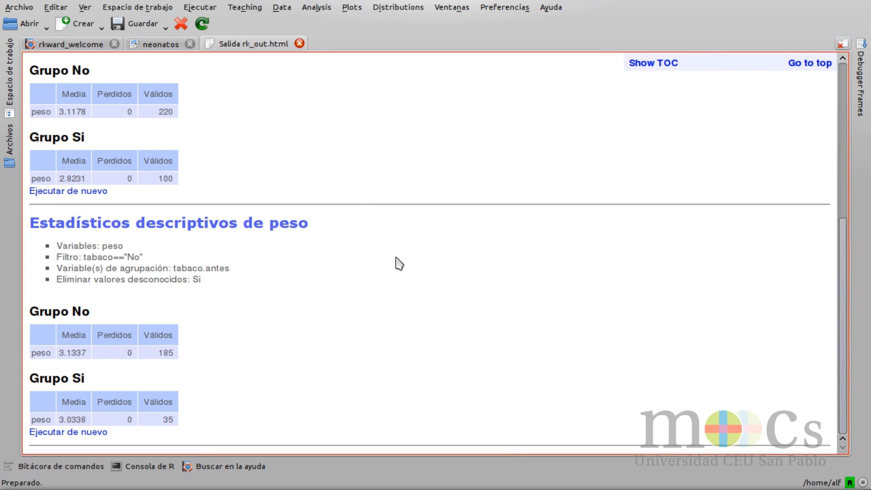
click(254, 9)
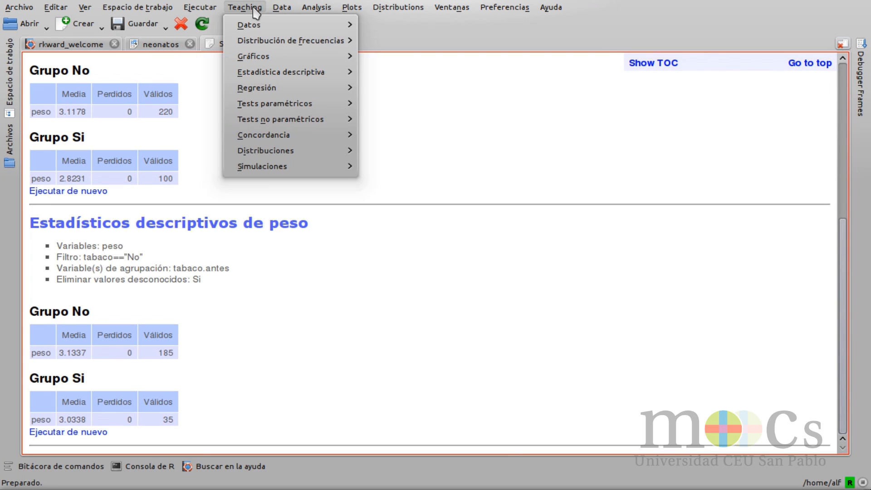
mouse_move(273, 75)
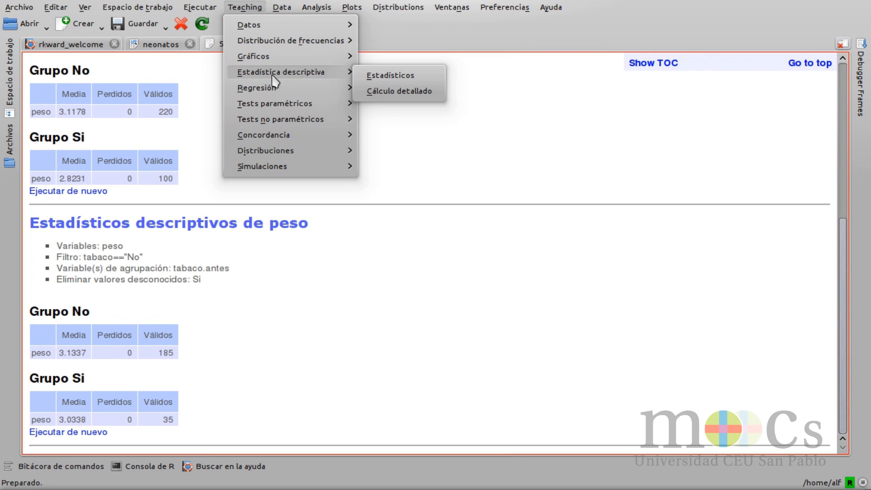
click(431, 77)
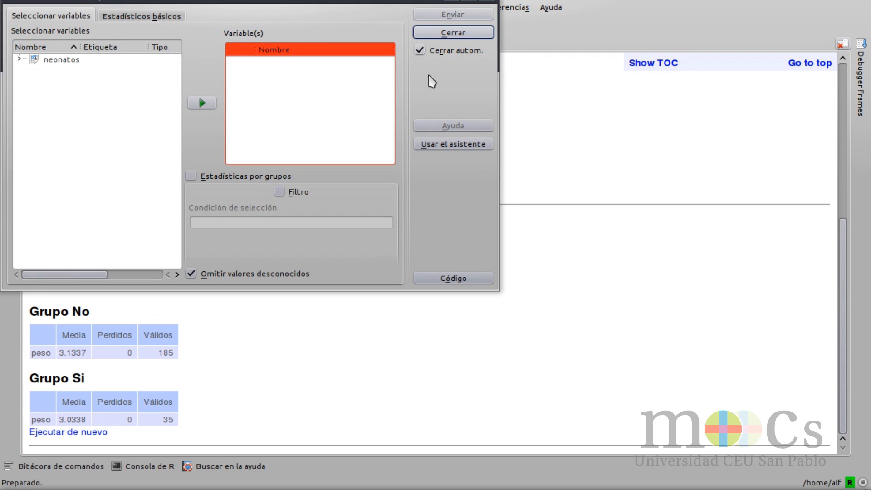
click(19, 59)
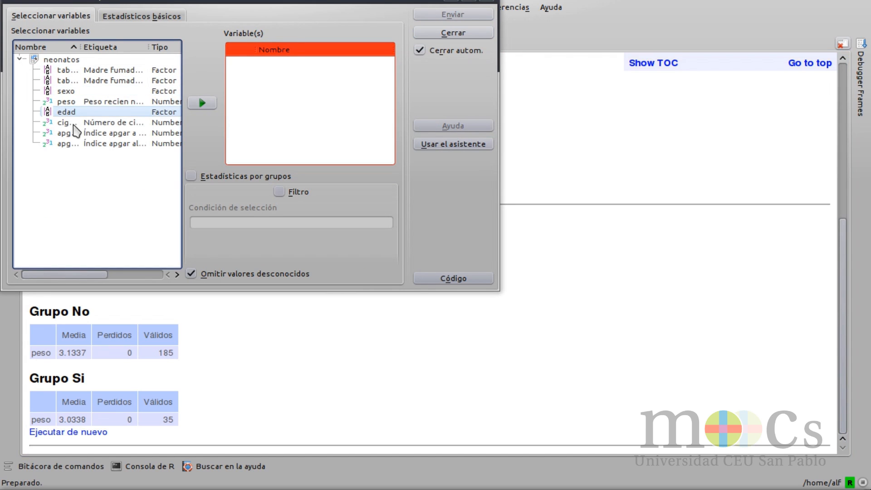
drag(81, 48, 110, 49)
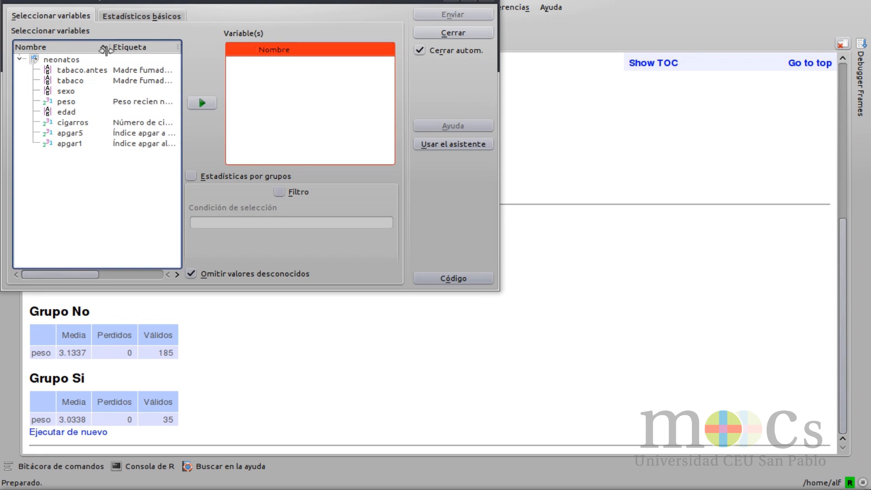
click(64, 143)
click(205, 108)
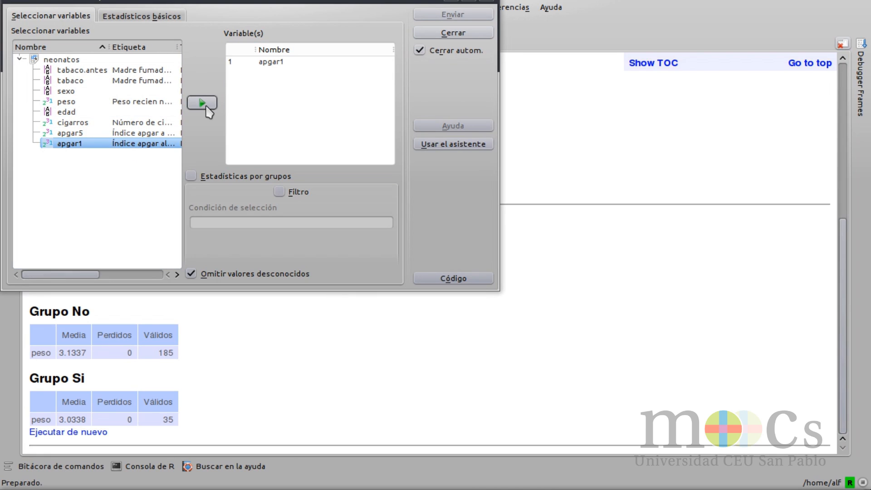
Step: Choose Moda as the only statistic and run the analysis of apgar1
click(170, 18)
click(293, 92)
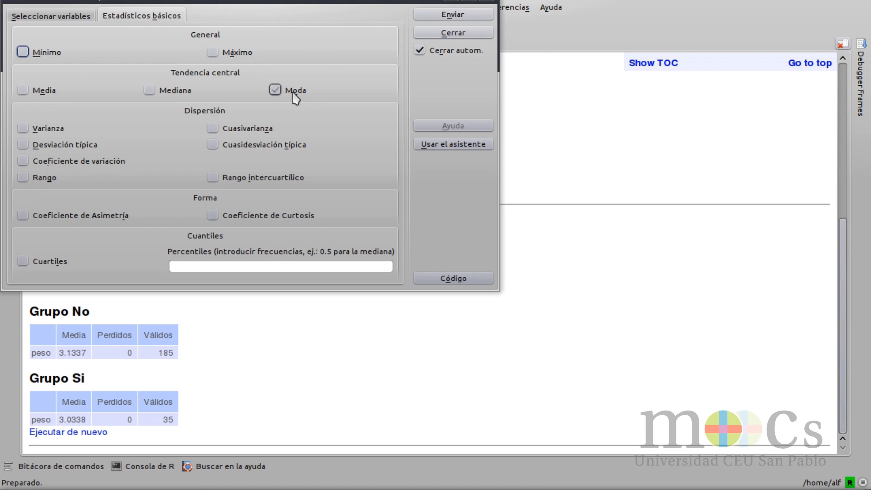
click(451, 16)
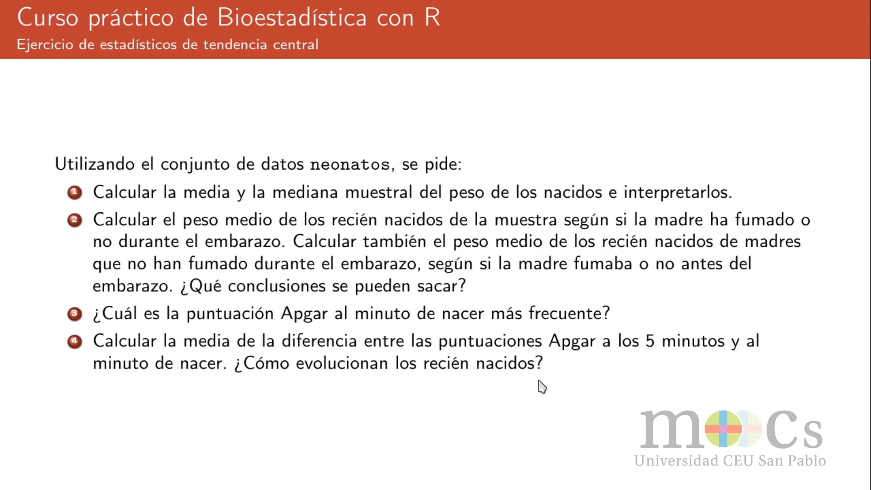
Step: Start a variable calculation on the neonatos data set with the expression apgar5-apgar1
key(alt+Tab)
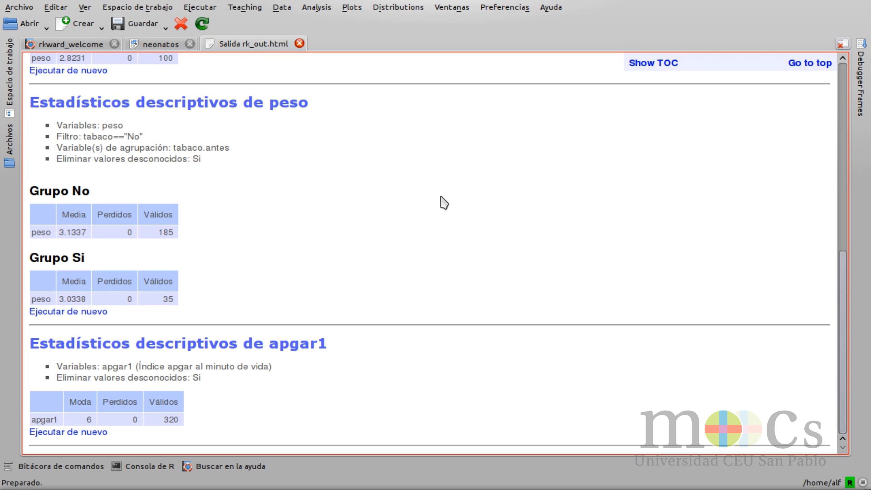
click(230, 9)
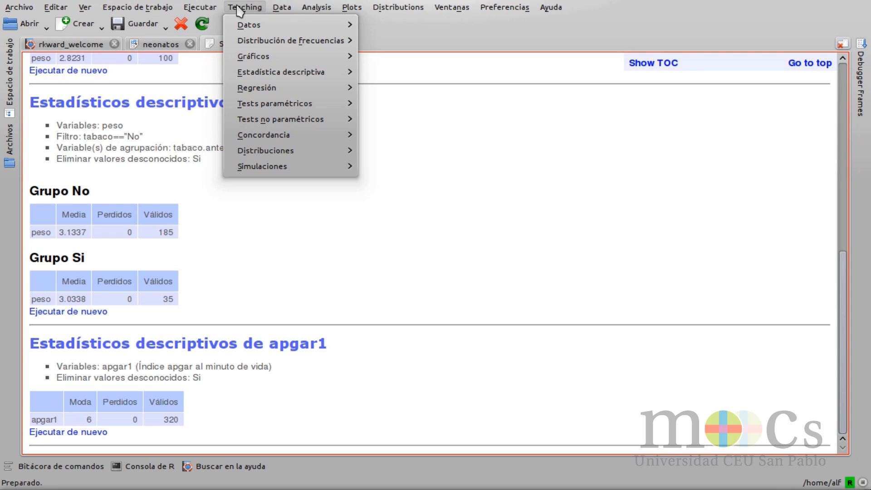
mouse_move(245, 31)
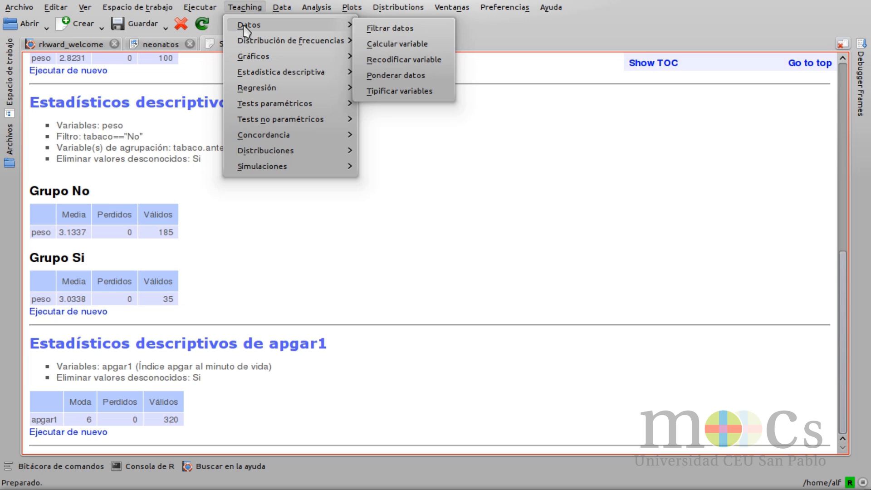
click(437, 46)
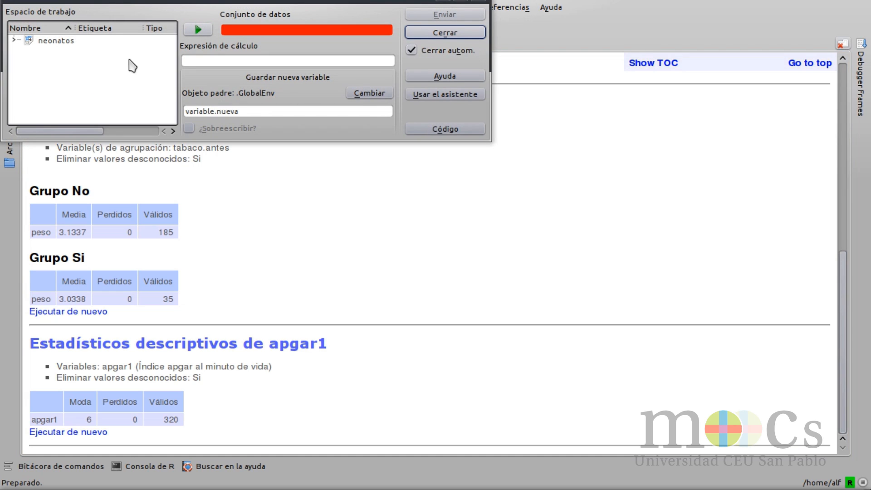
click(56, 41)
click(198, 29)
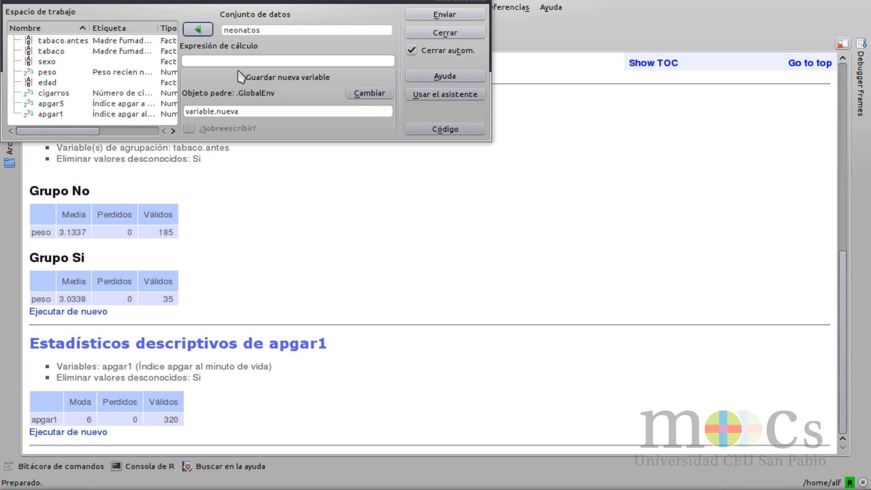
click(229, 61)
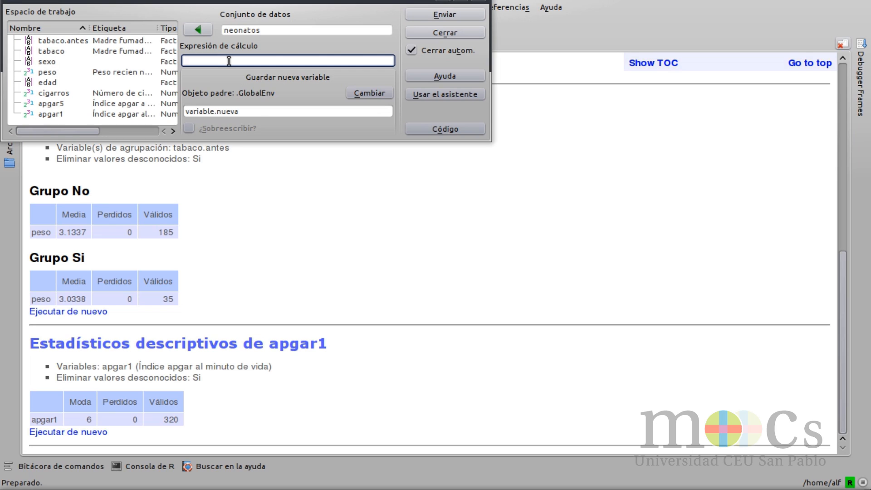
text(apgar5-apgar1)
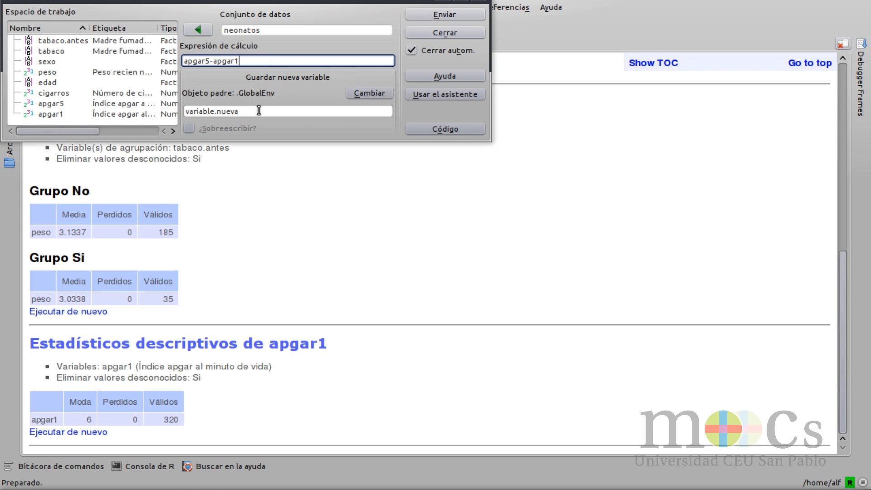
Step: Name the new variable diferencia.apgar, set neonatos as its parent object and run the calculation
drag(259, 111, 177, 112)
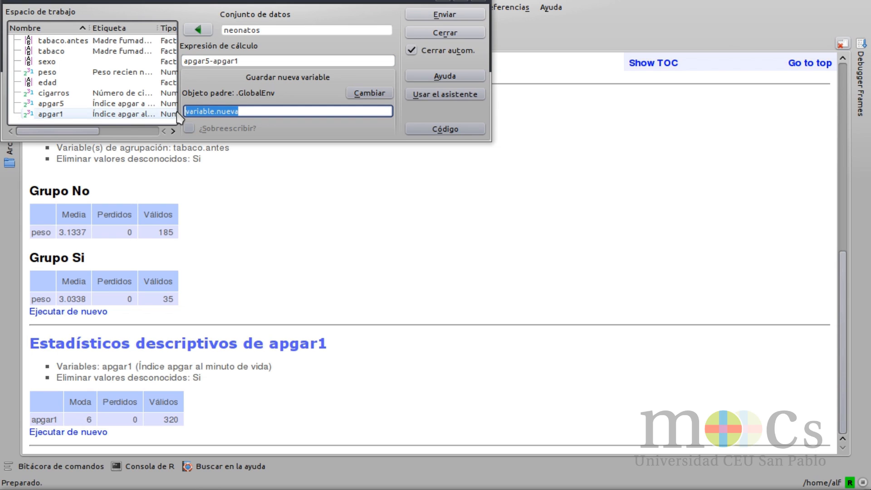
text(diferencia.apgar)
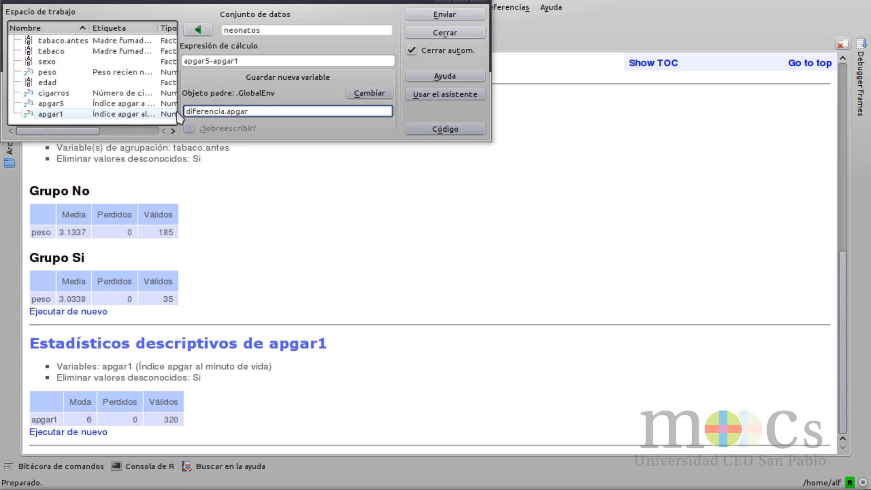
click(370, 93)
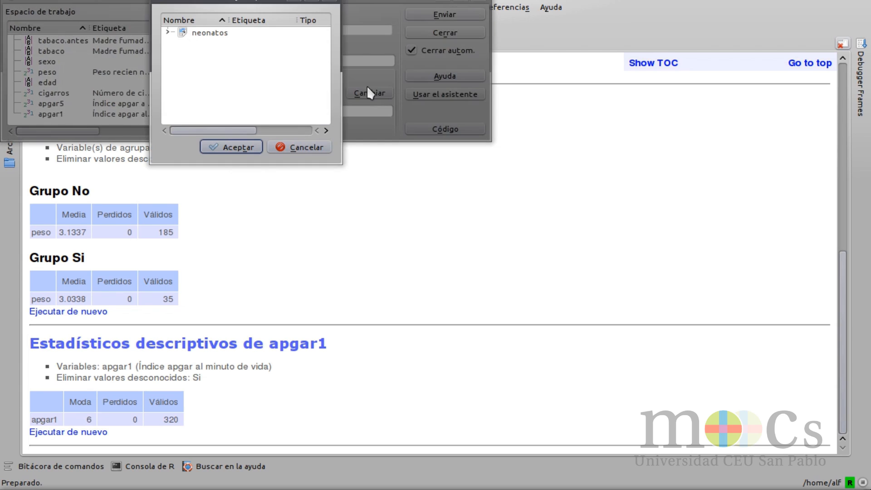
click(212, 34)
click(227, 148)
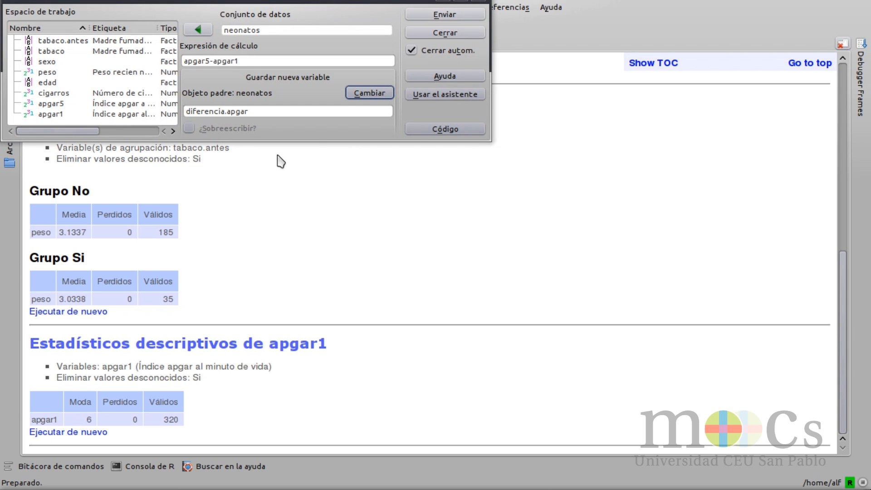
click(433, 17)
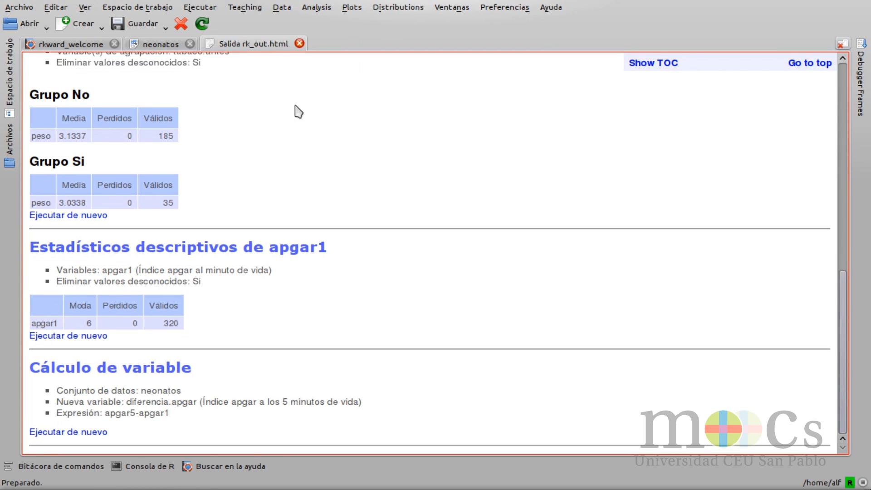
Step: View the neonatos data table, then set up a new descriptive statistics analysis with diferencia.apgar as its variable
click(160, 44)
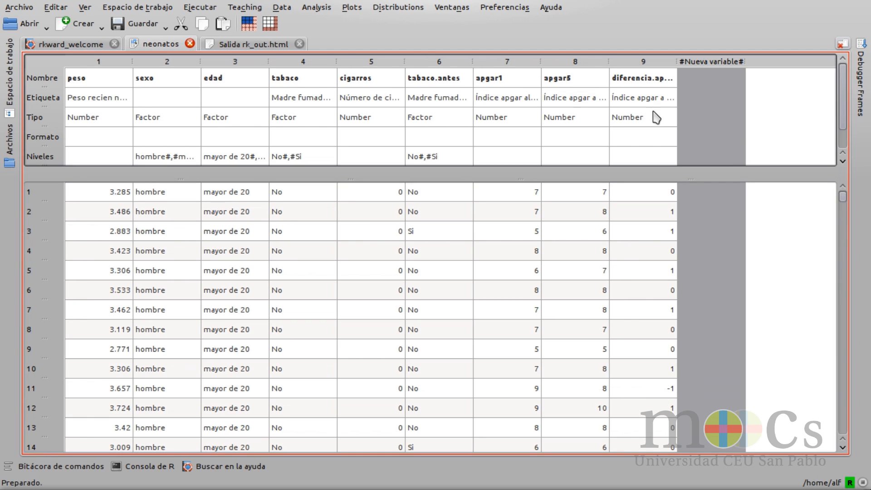
click(254, 7)
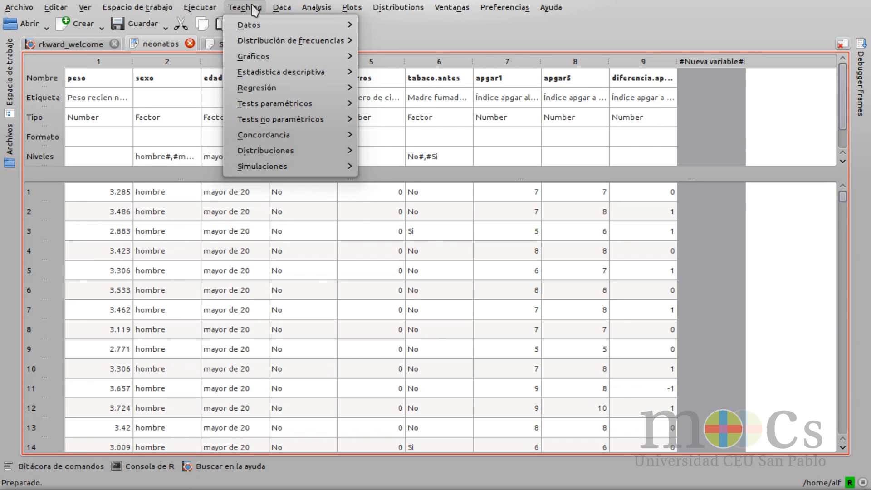
mouse_move(323, 72)
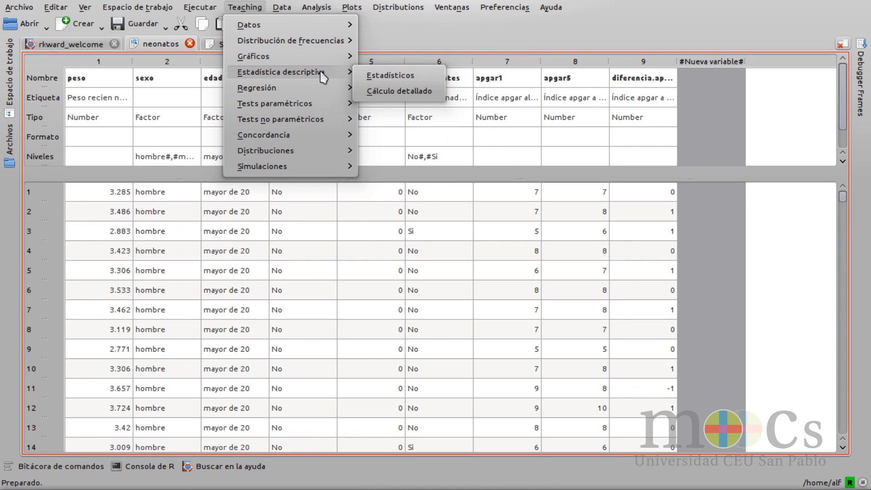
click(426, 78)
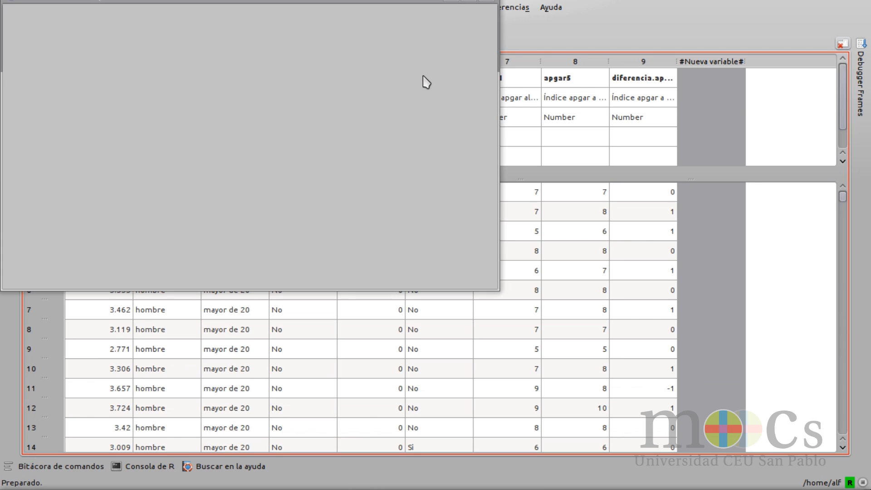
click(18, 59)
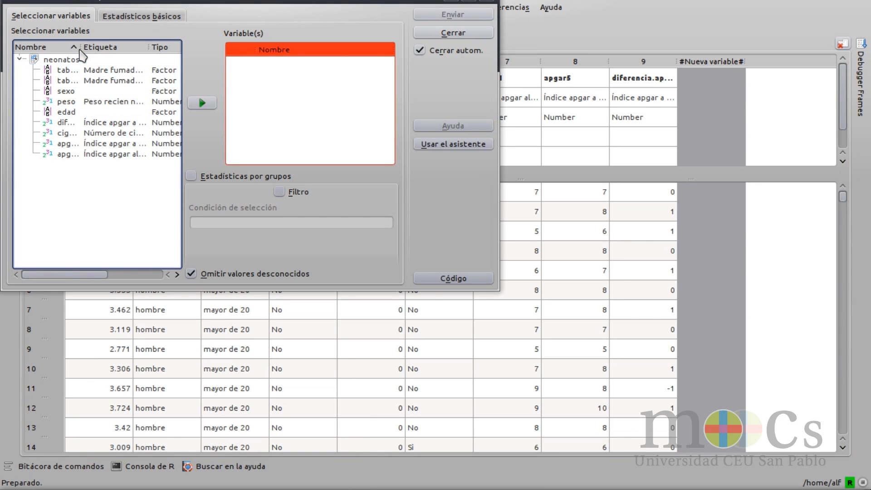
drag(83, 50, 111, 52)
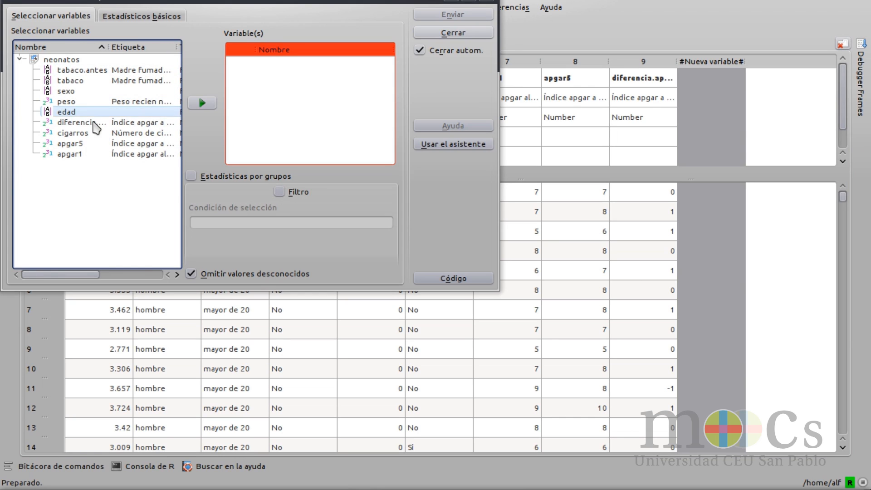
click(95, 123)
click(189, 107)
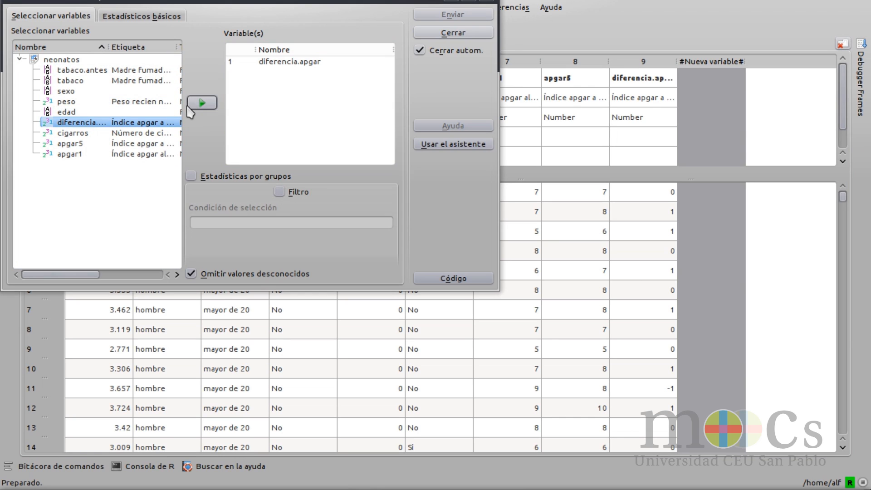
Step: Choose Media as the only statistic and run the analysis of diferencia.apgar
click(144, 19)
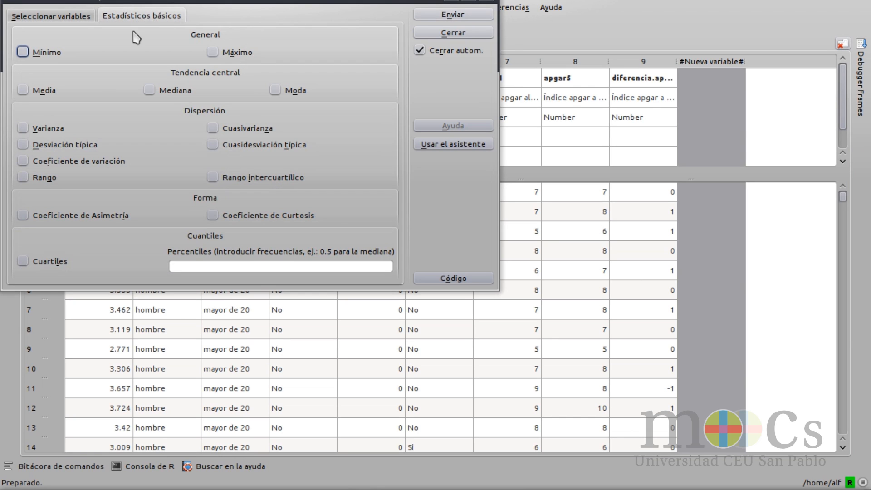
click(50, 90)
click(436, 15)
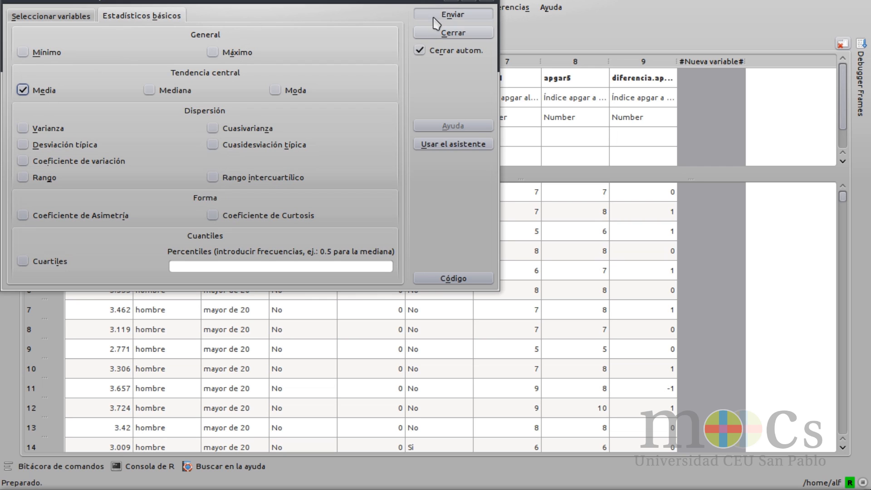